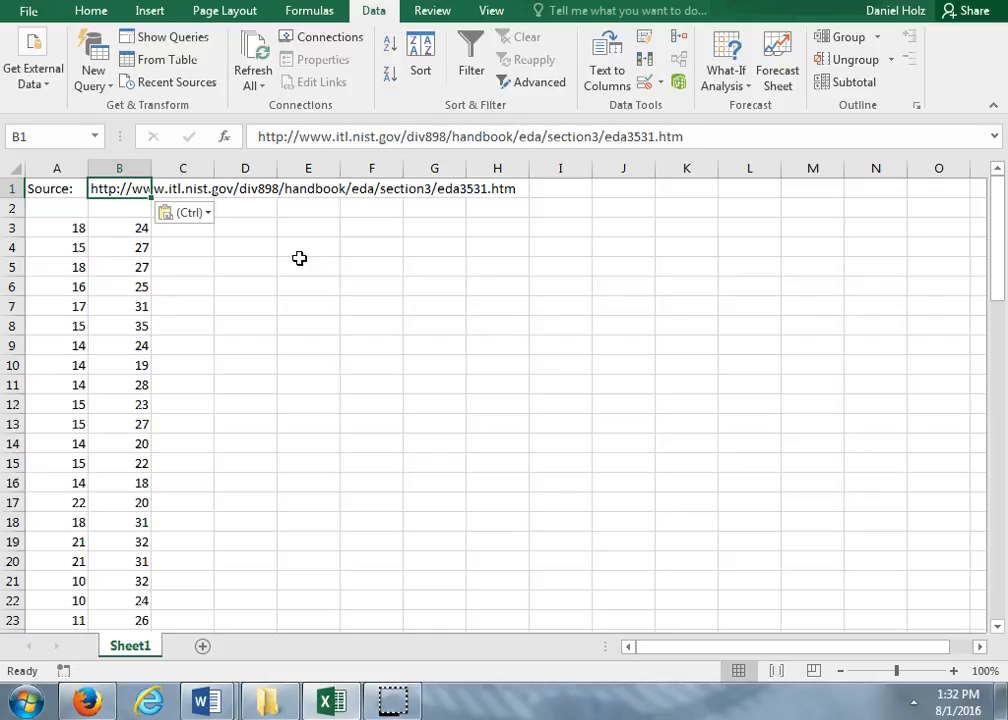
- Enter the label "Variance - American" in cell D3
left_click(247, 230)
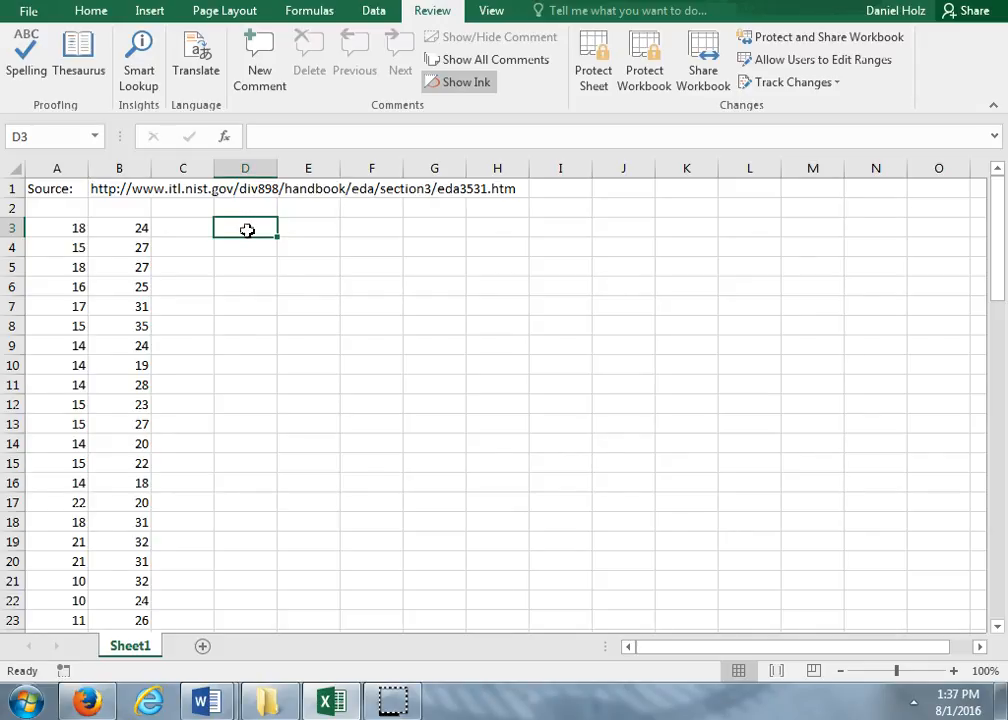
type("Variance -")
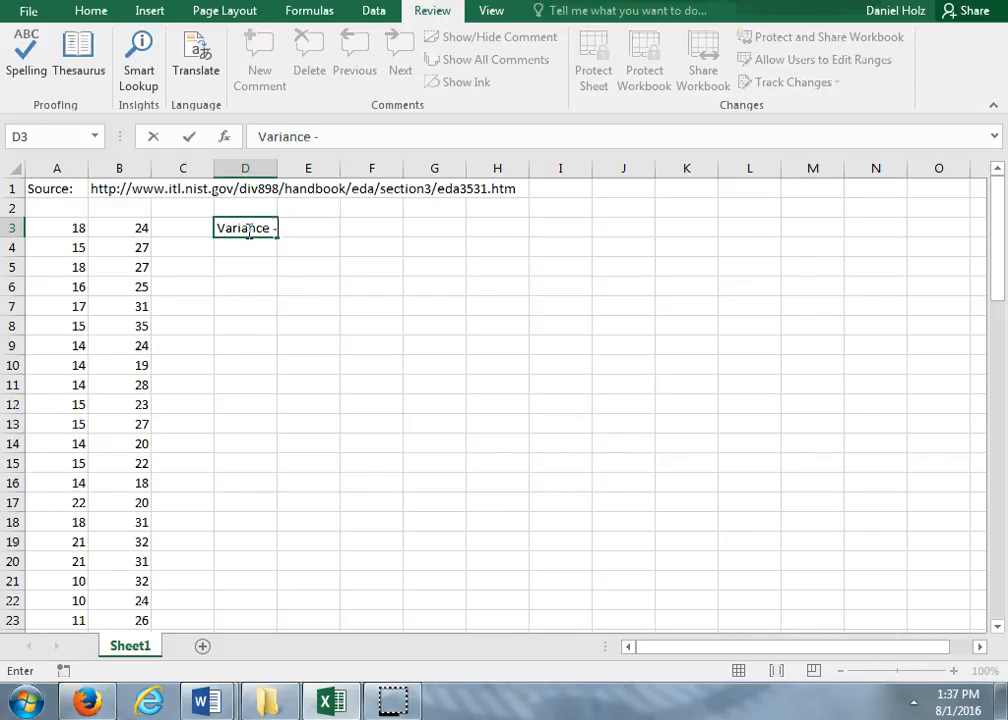
type(" American")
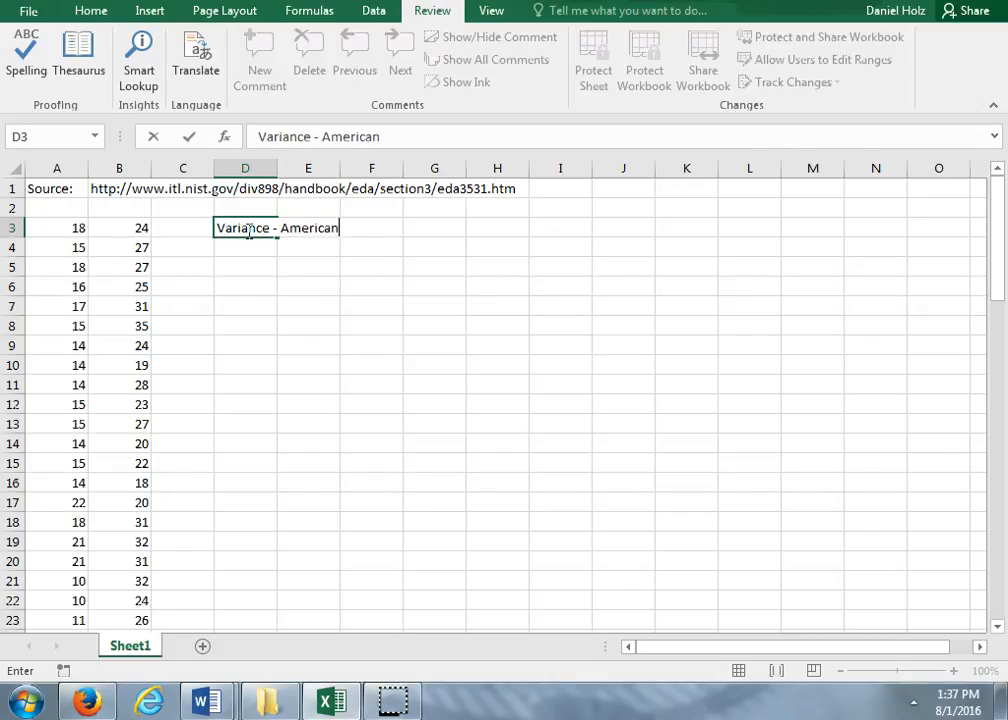
key("Return")
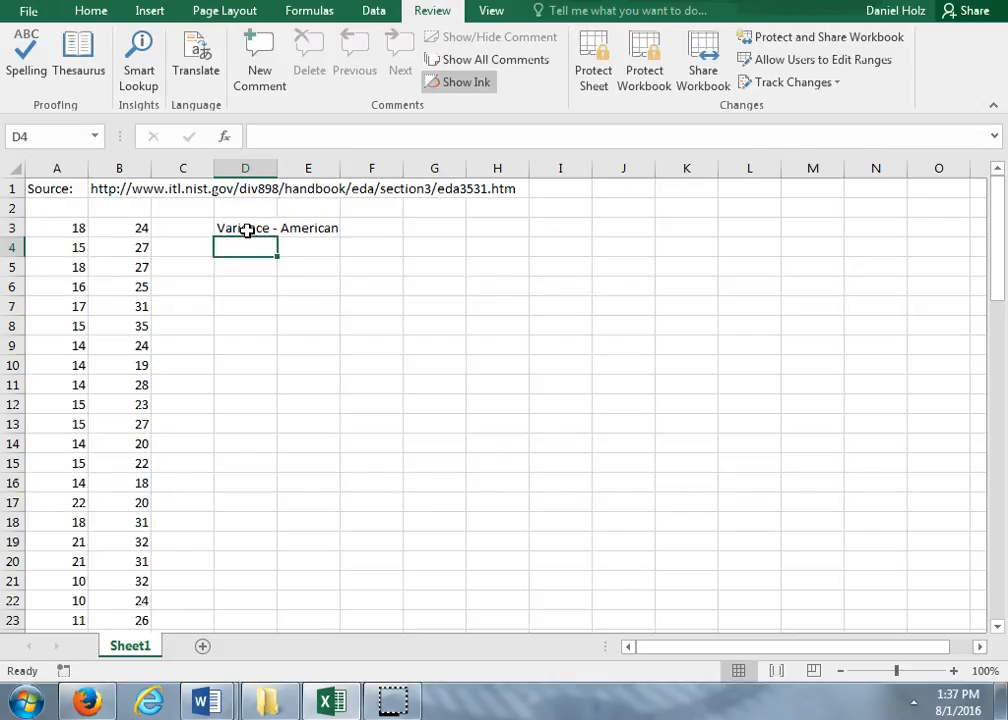
- Calculate the sample variance of the column A data in cell D4 with =var.s(A3:A81)
type("=")
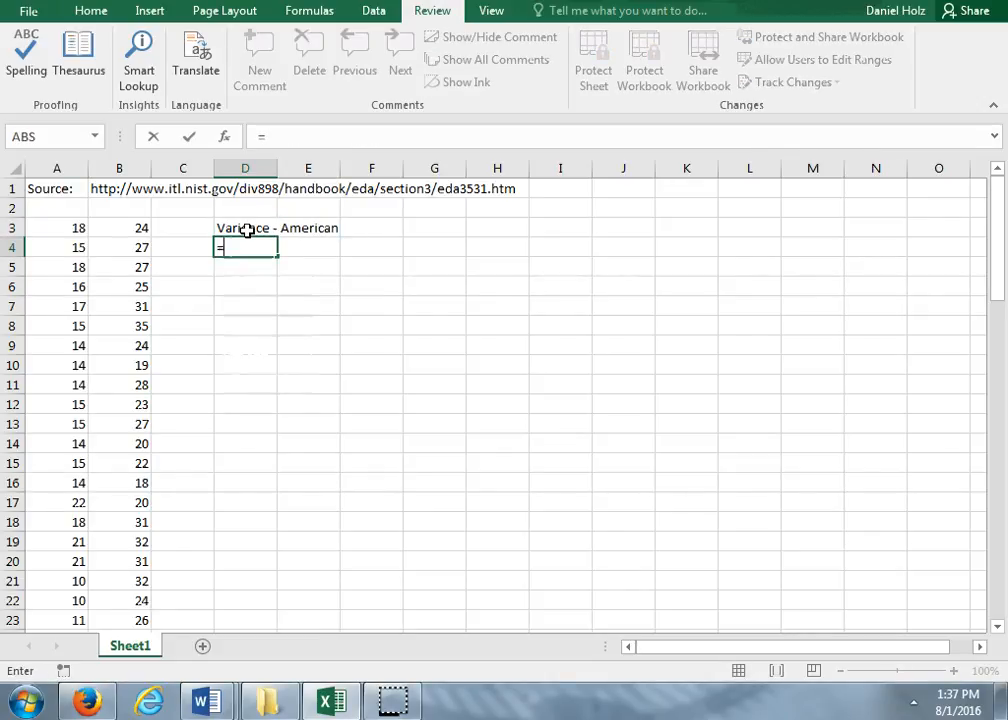
type("var.s")
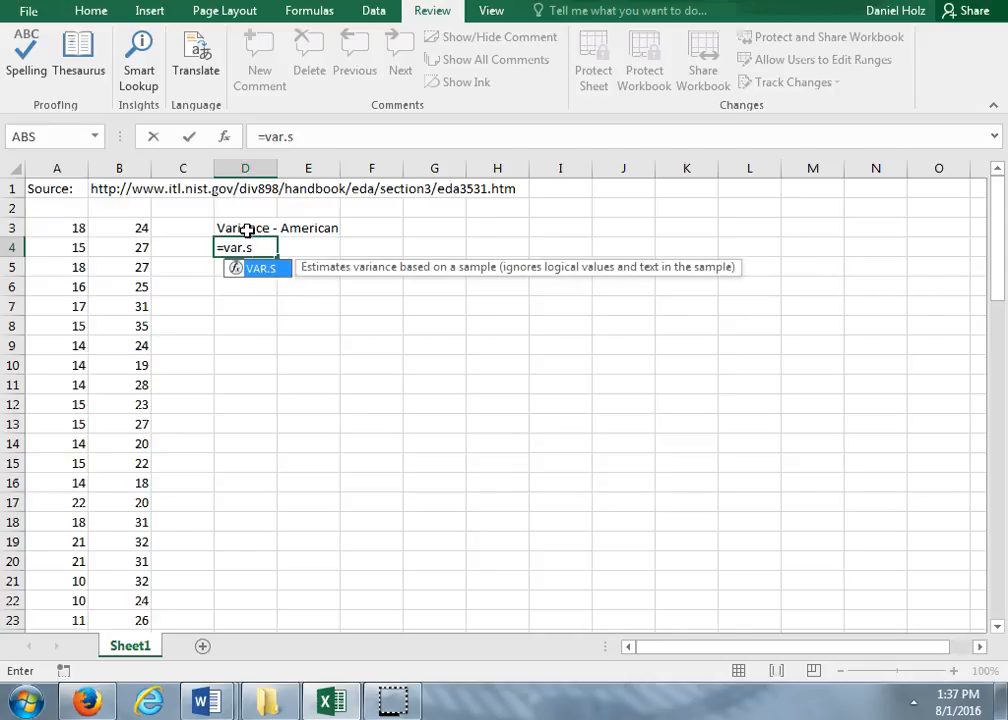
type("(")
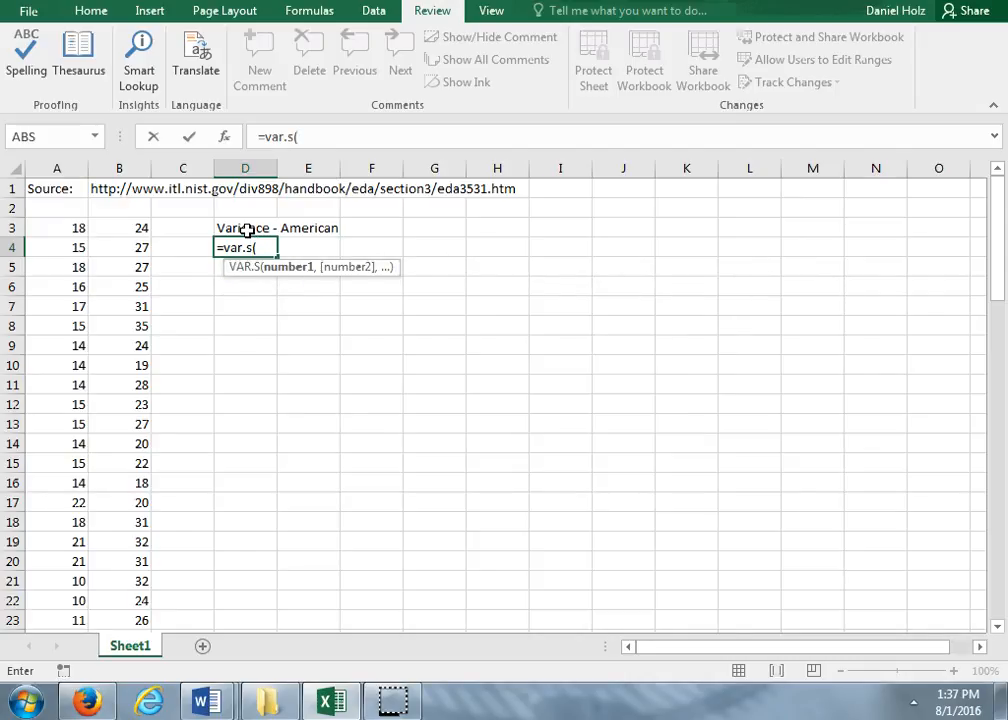
type("A3")
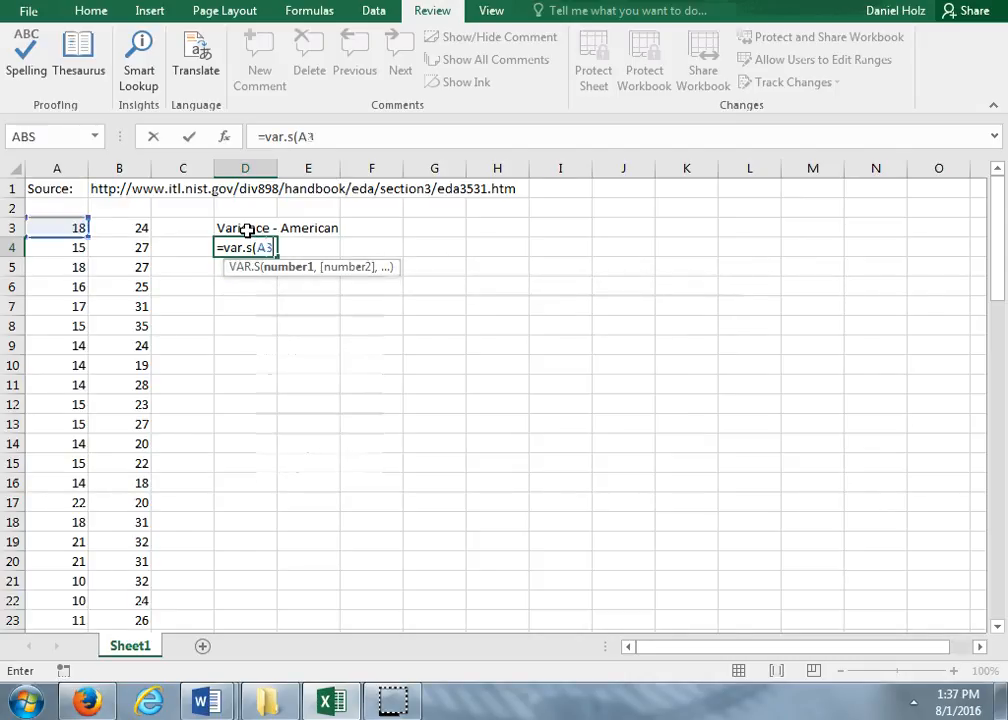
type(":")
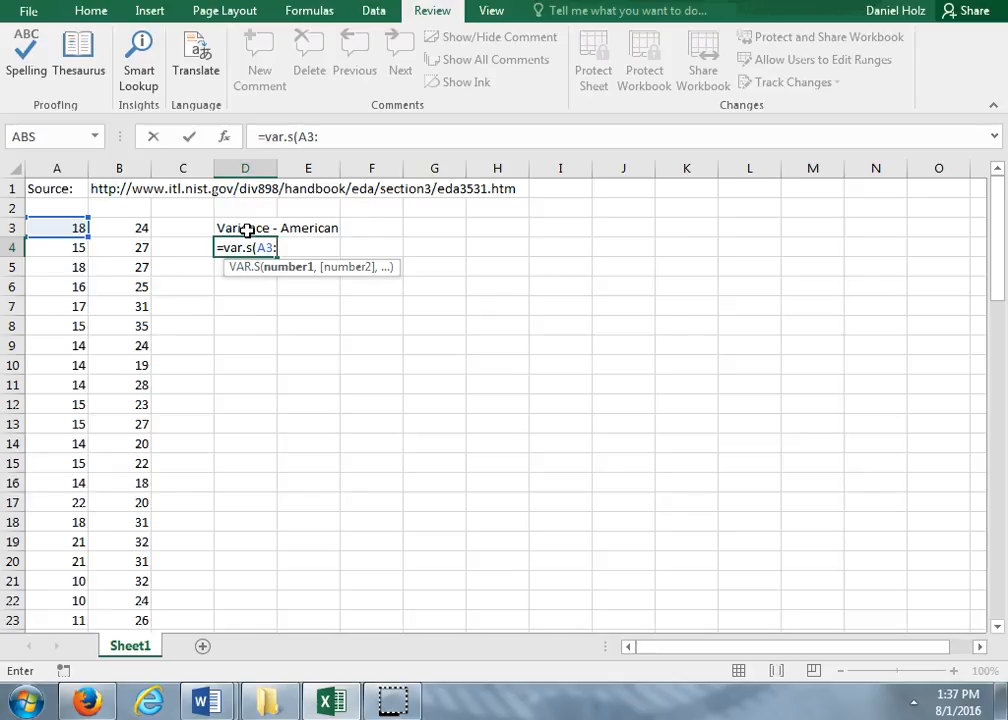
type("A81")
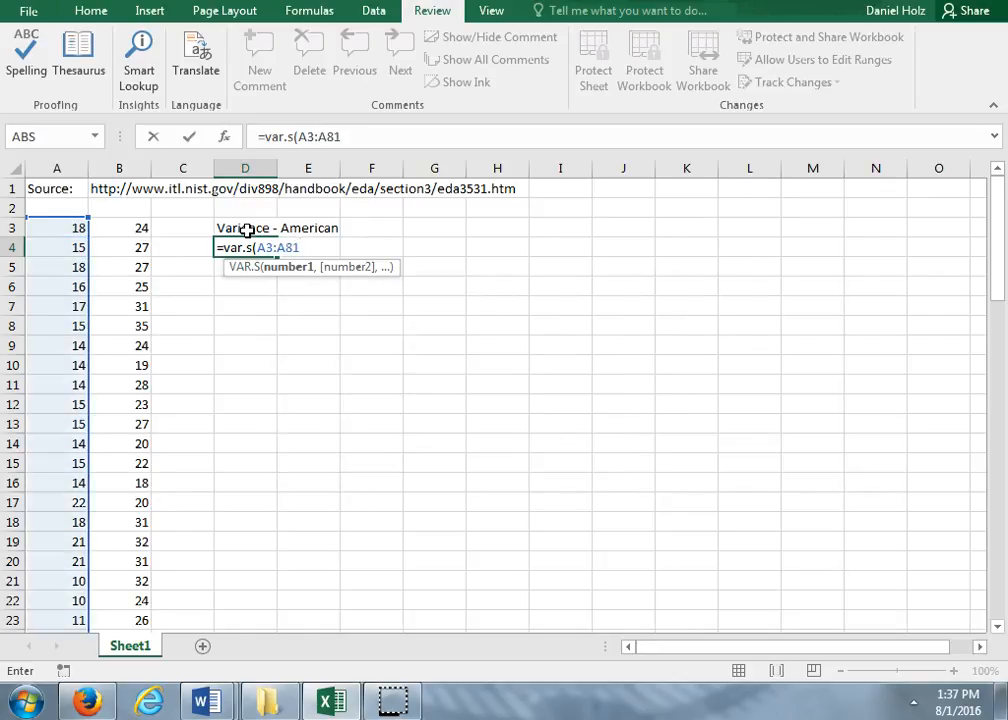
type(")")
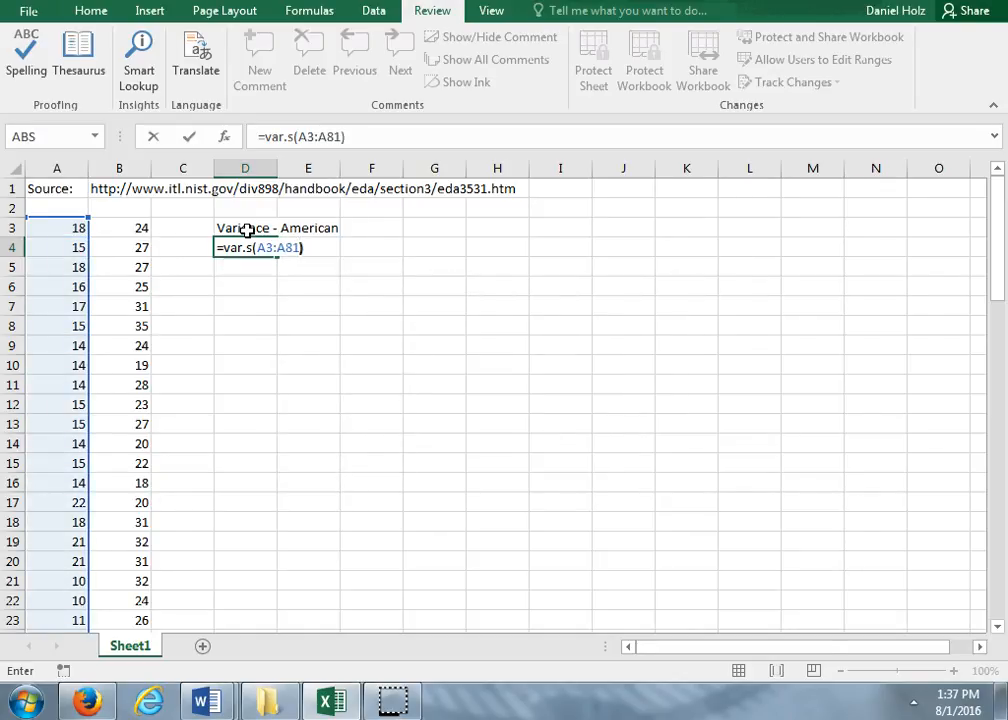
key("Return")
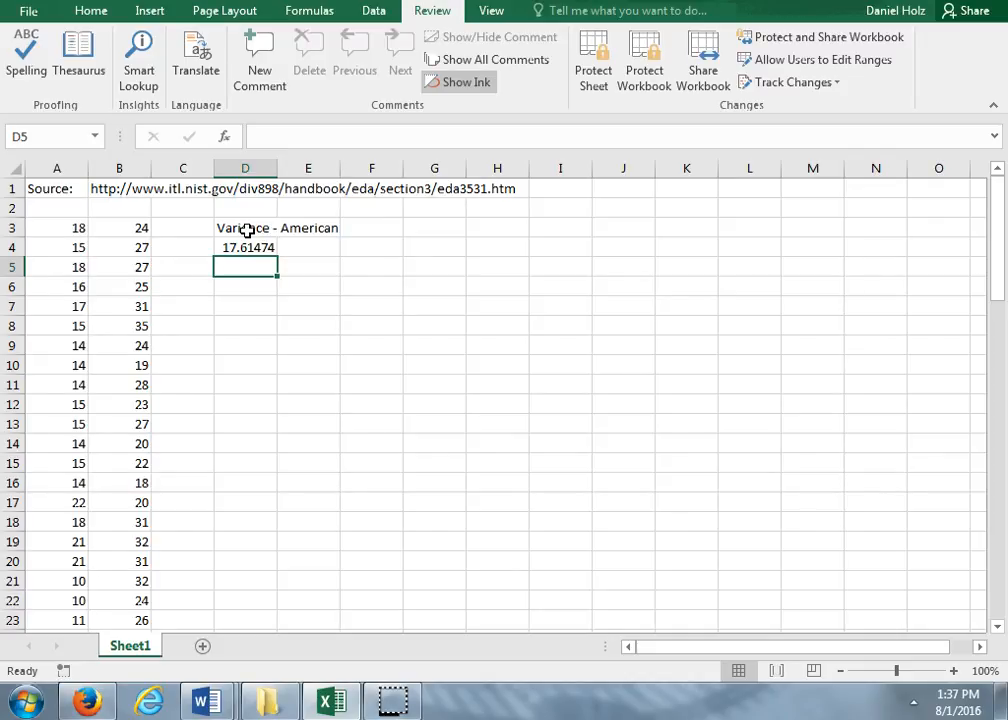
- Enter the label "Variance - Japanese" in cell D6
key("Down")
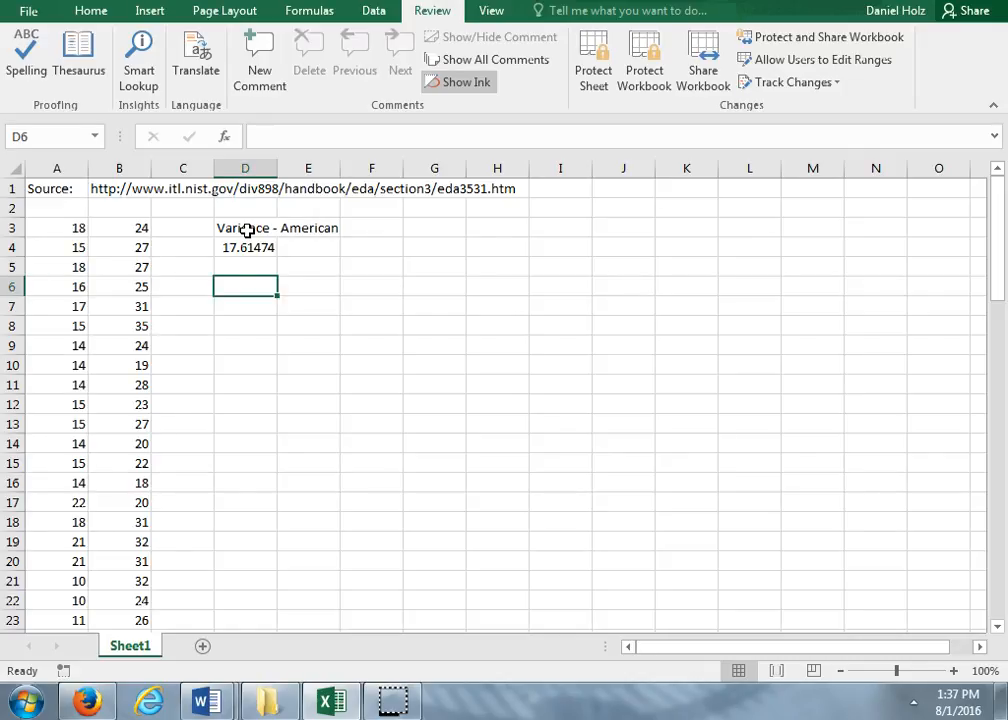
type("Variance")
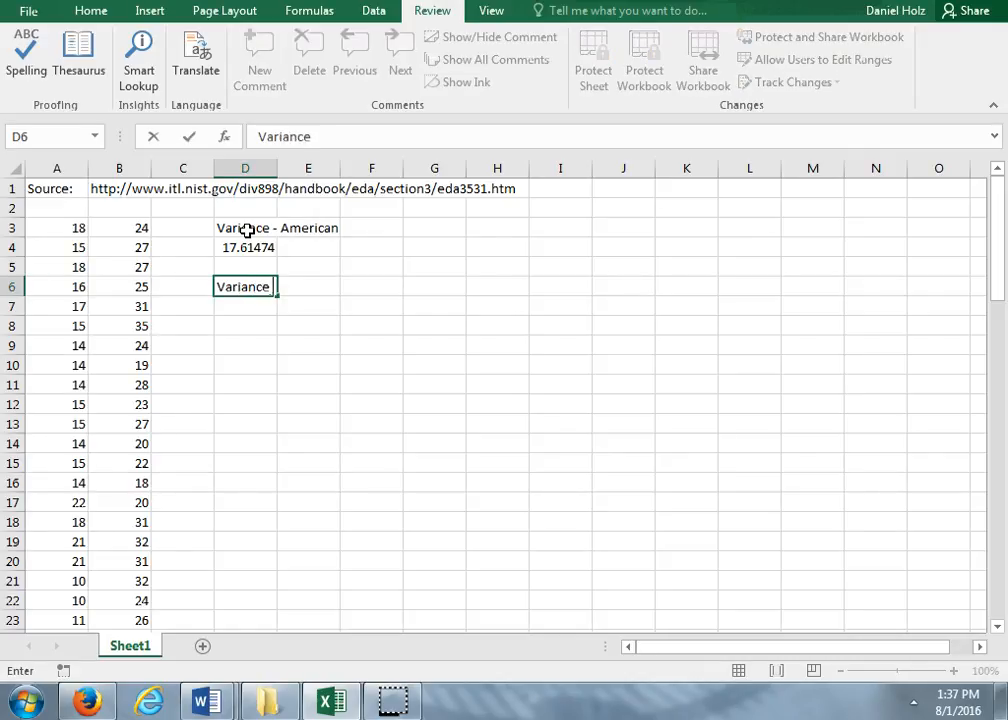
type(" - Japanes")
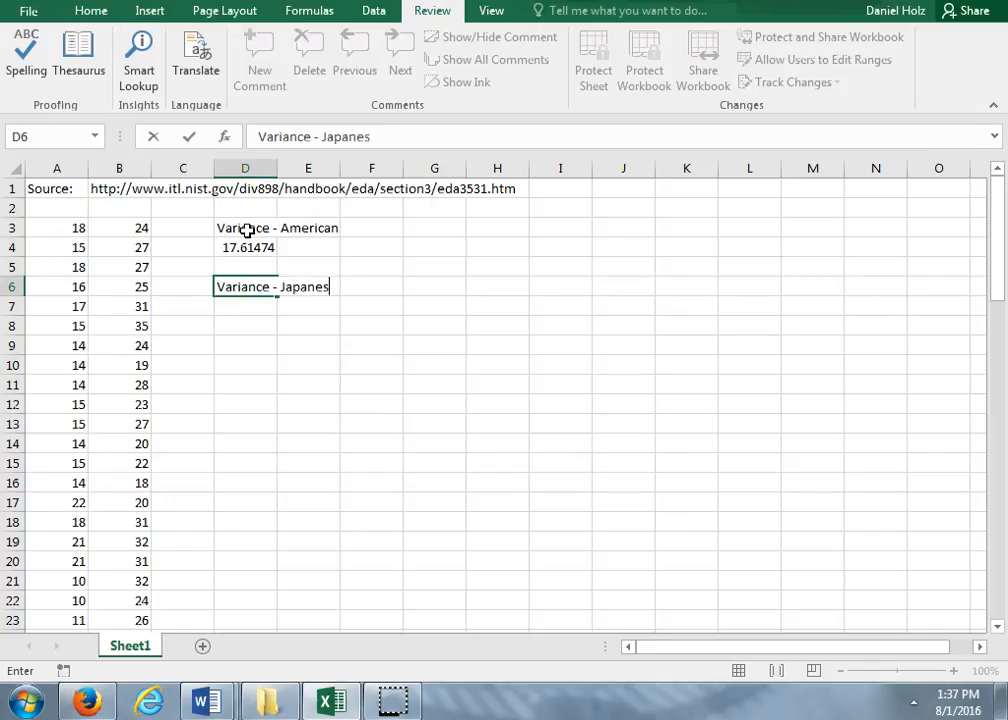
type("e")
key("Return")
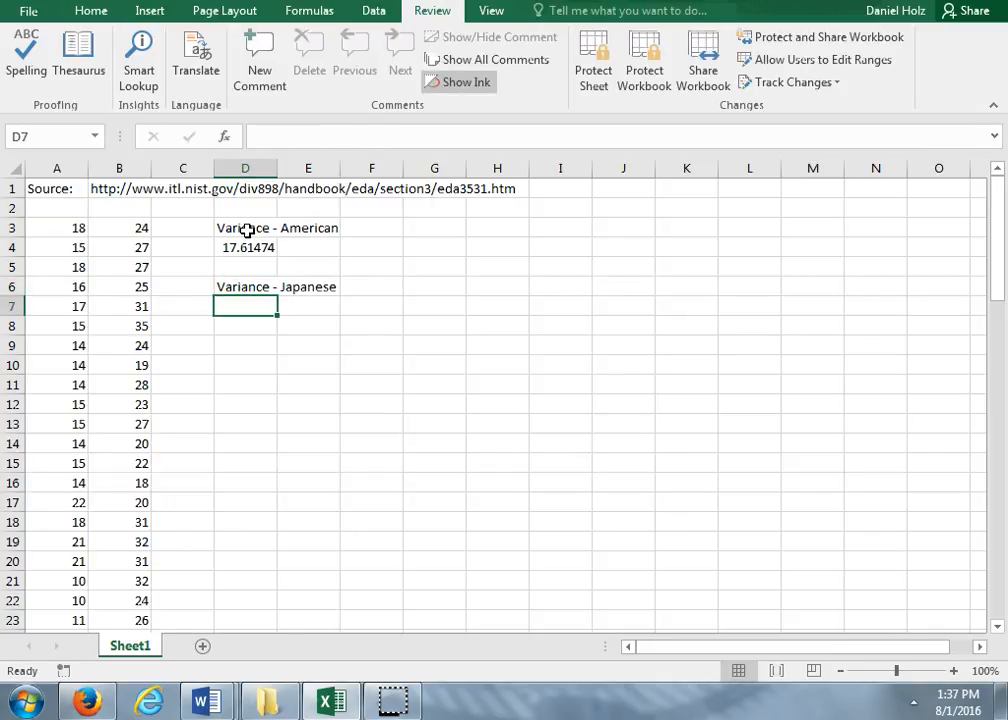
- Calculate the sample variance of the column B data in cell D7 with =var.s(B3:B81)
type("=car")
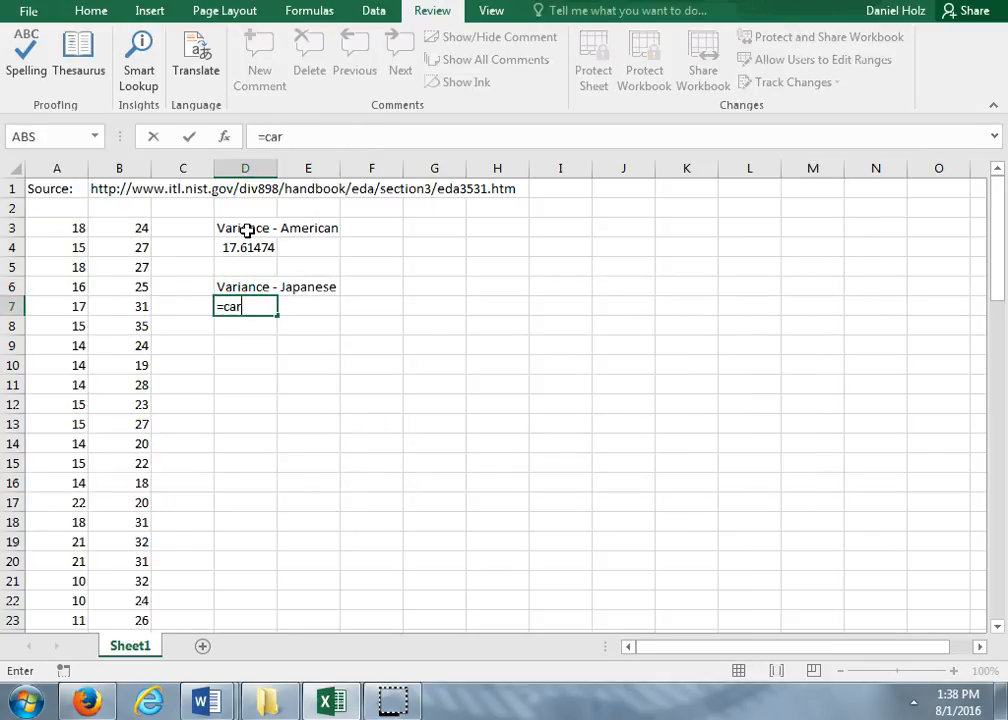
key("BackSpace")
key("BackSpace")
key("BackSpace")
type("var.")
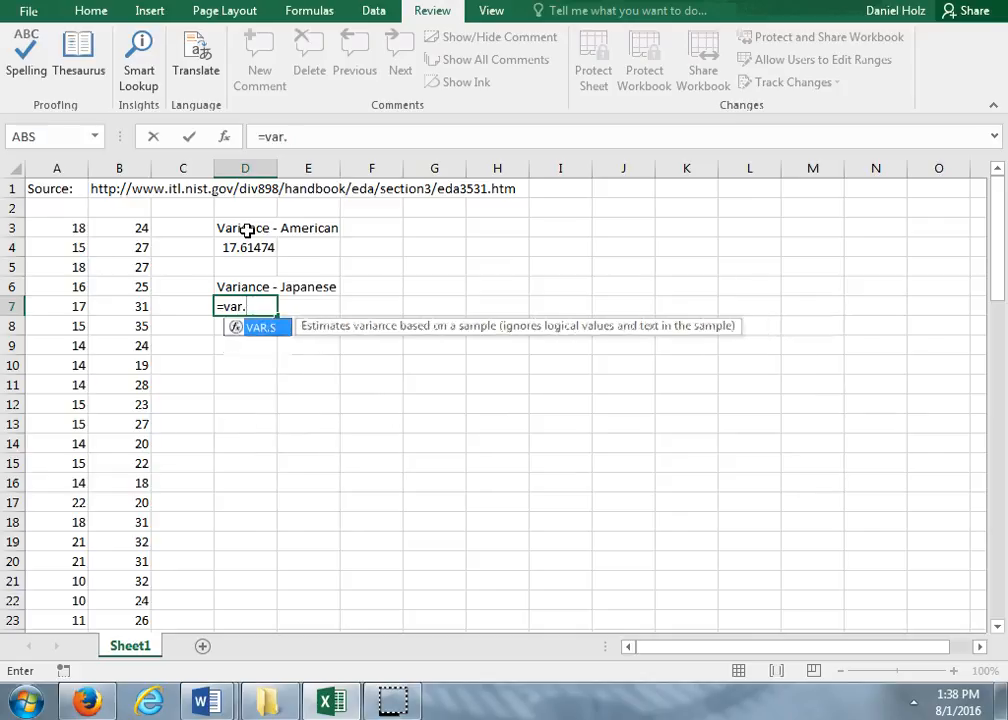
type("s(")
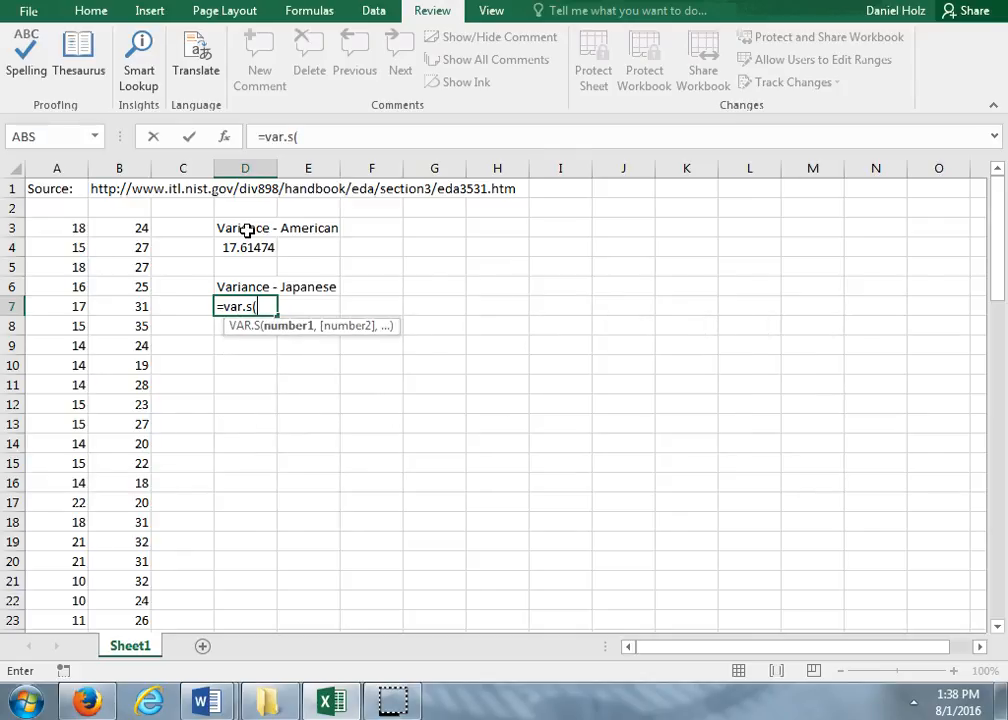
type("B3:")
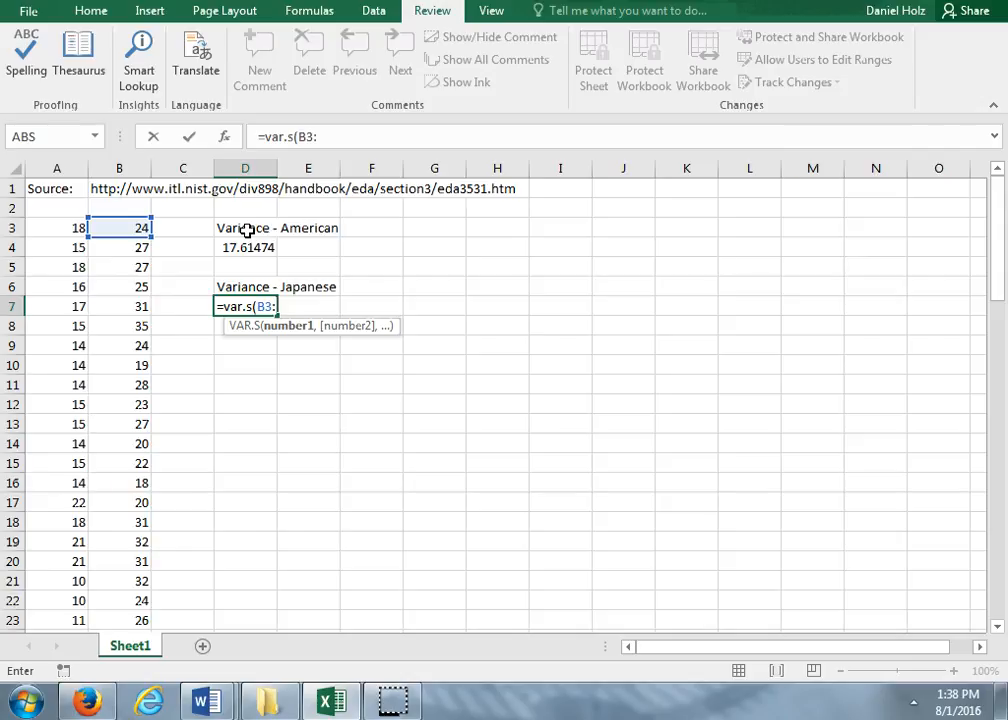
type("B81")
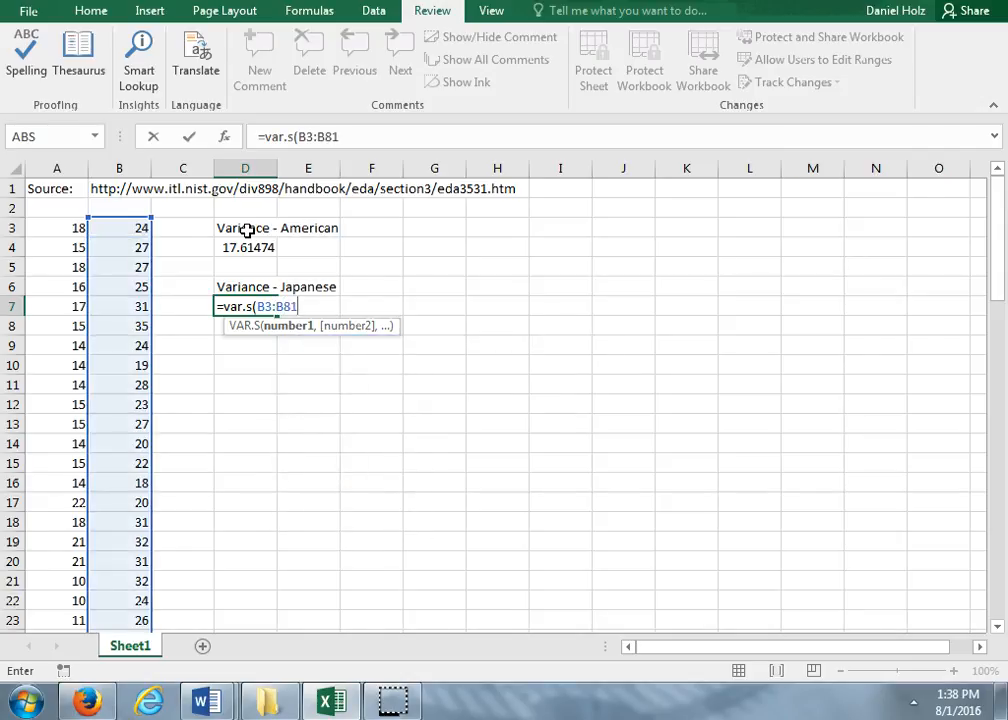
type(")")
key("Return")
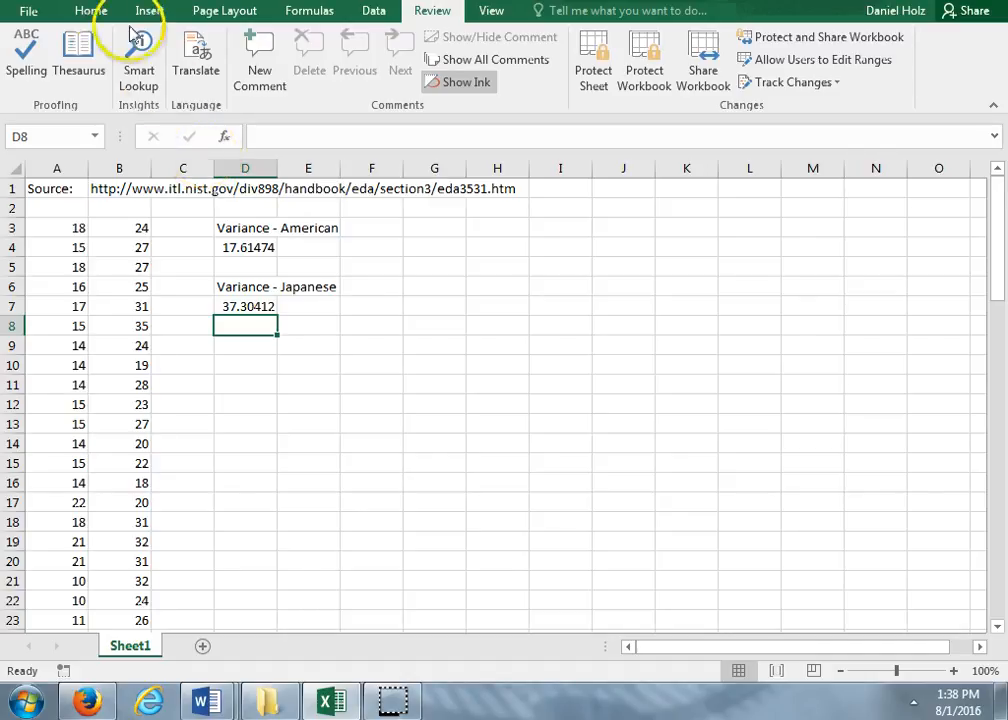
- Enter the label "T-test" in cell D9
left_click(235, 342)
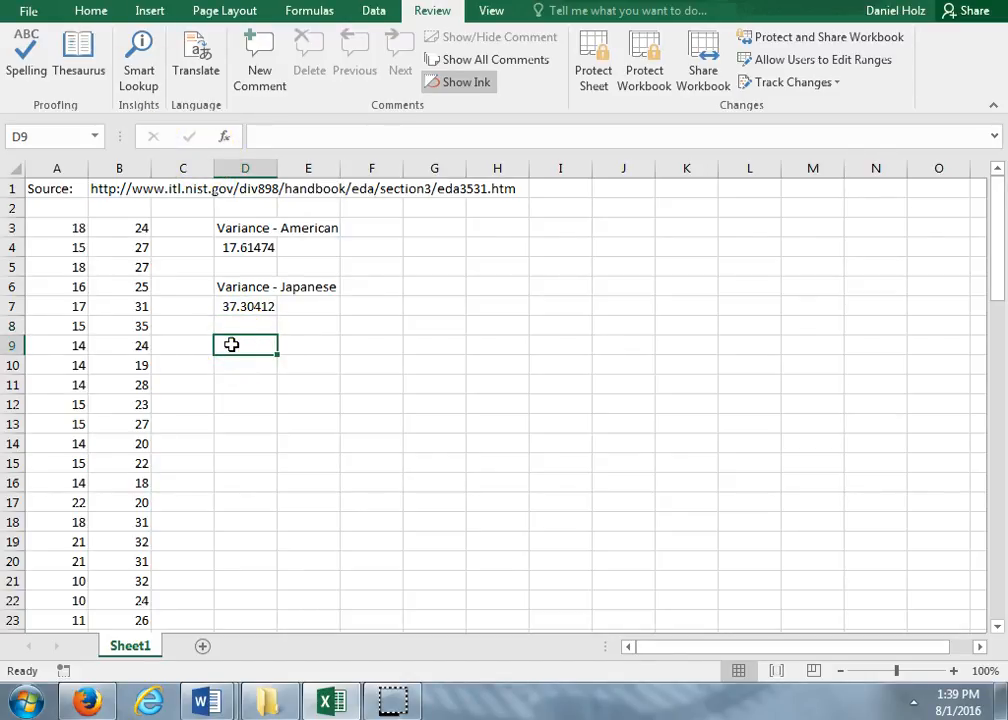
type("T-test")
key("Return")
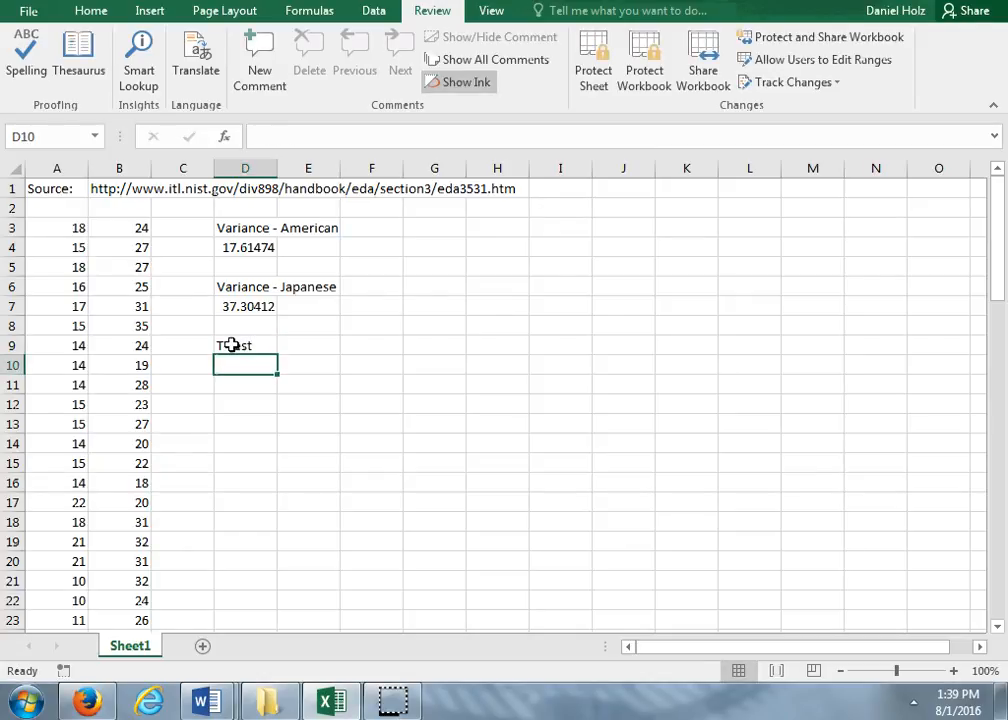
- Run a two-tailed, two-sample unequal variance t-test on both columns in cell D10 with =t.test(A3:A81,B3:B81,2,3)
type("=t.d")
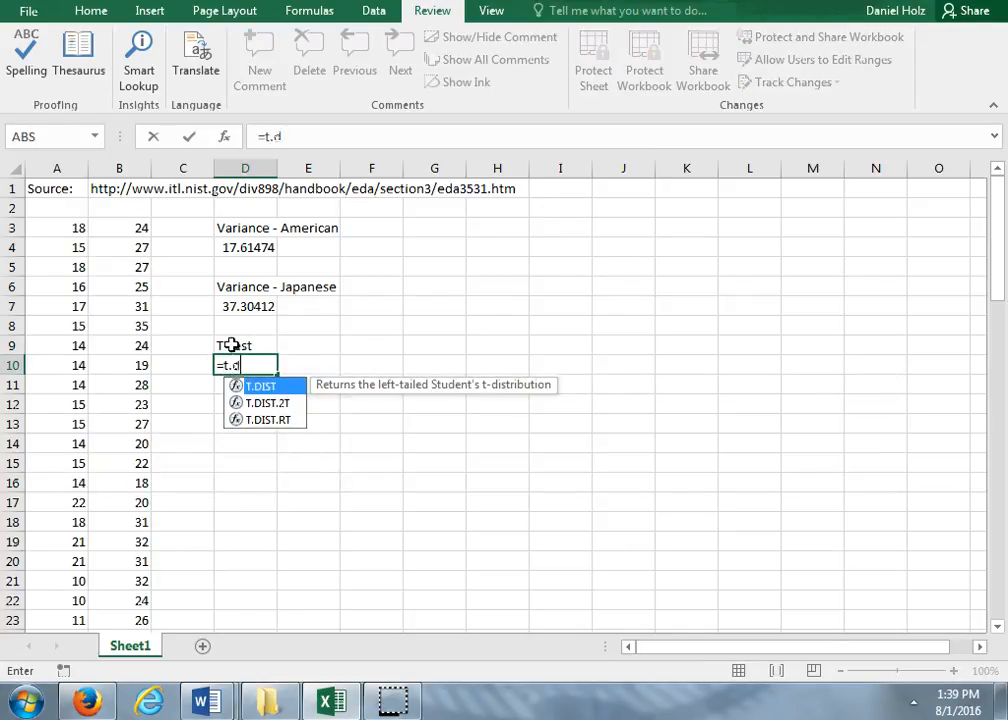
key("BackSpace")
type("test")
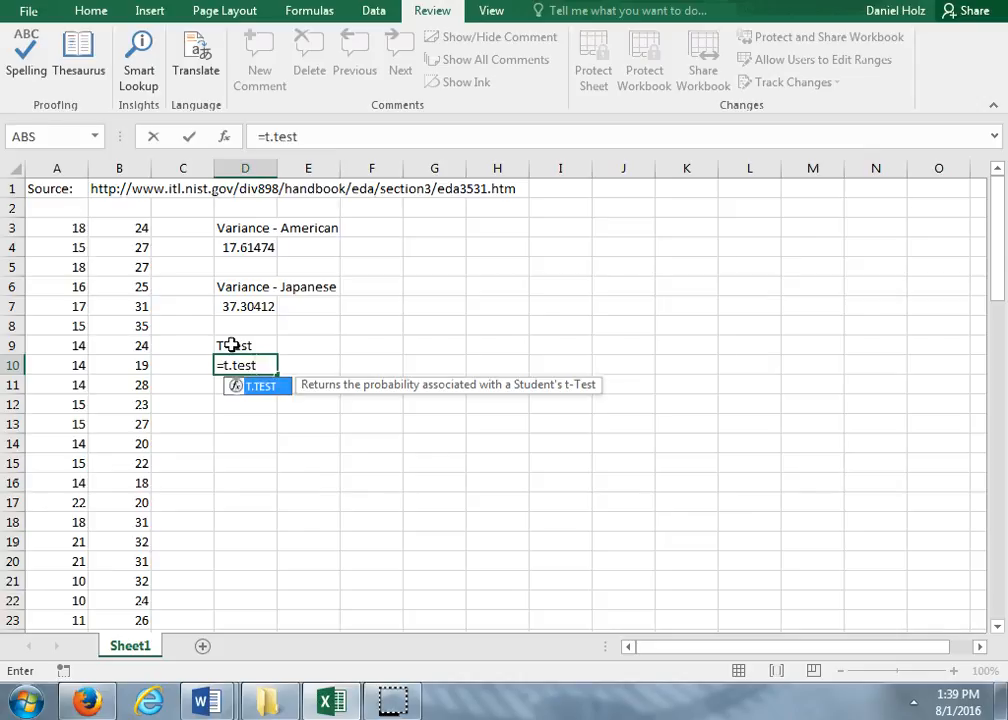
type("(")
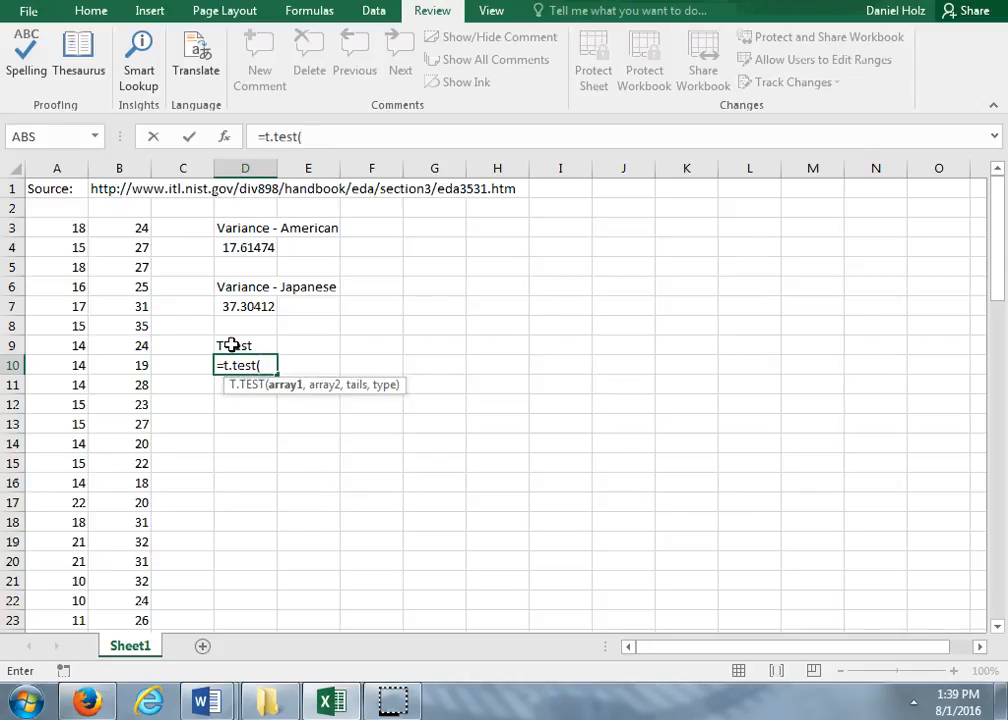
type("A3")
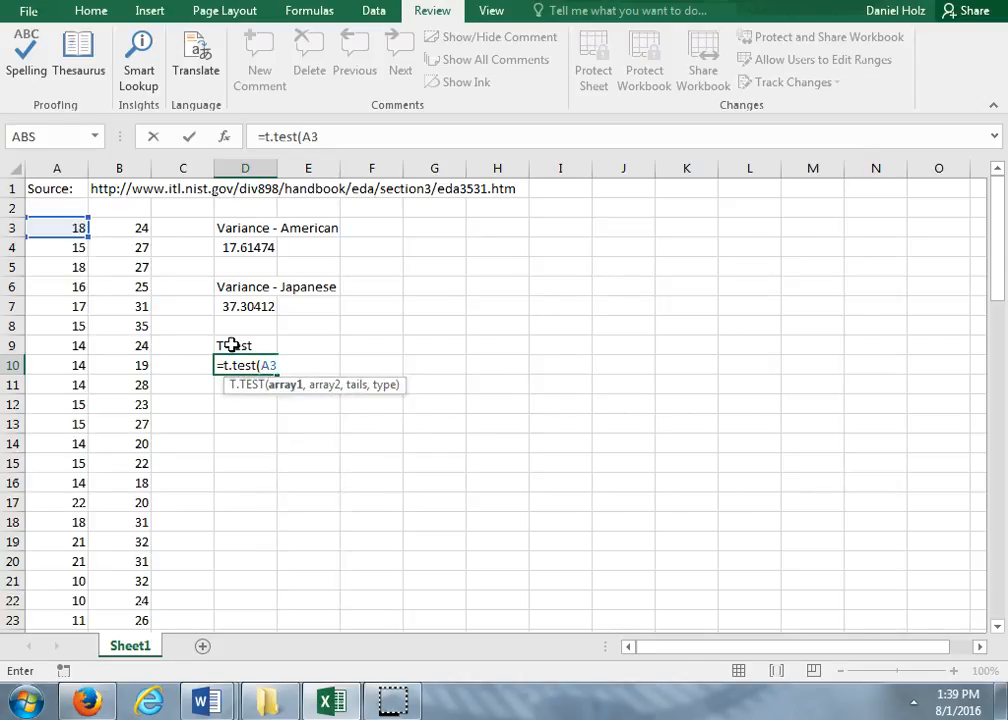
type(":A")
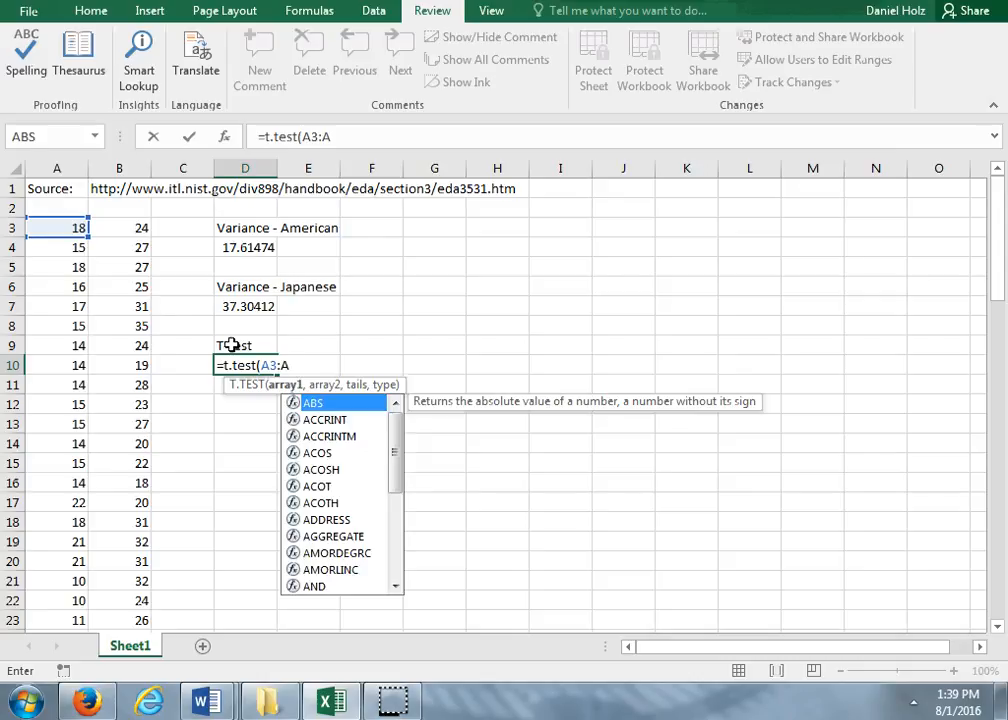
type("81,")
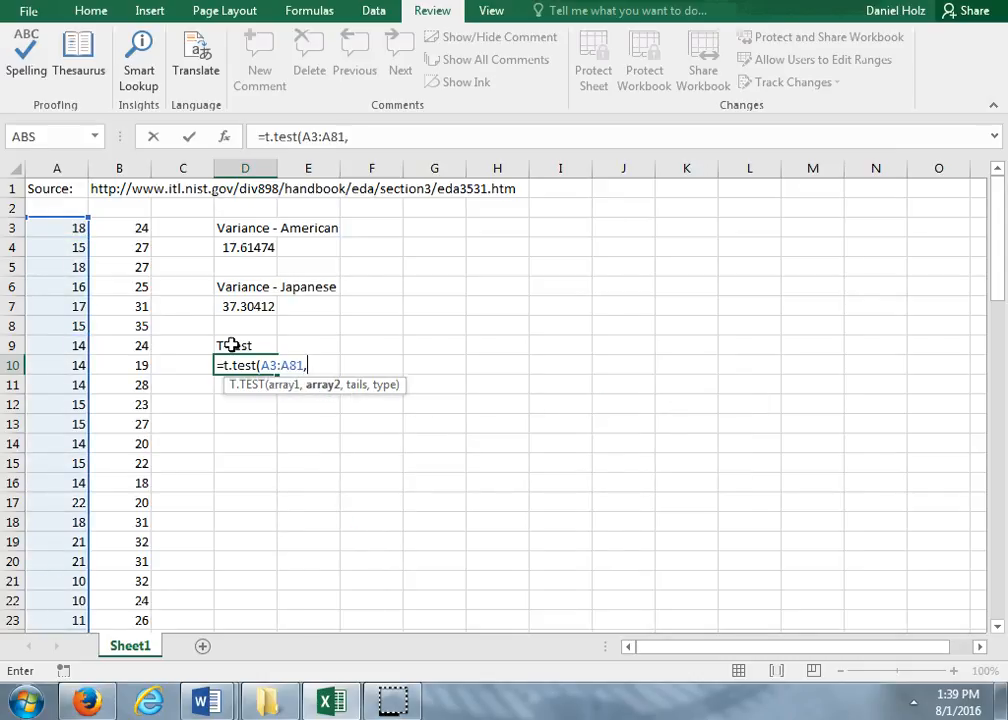
type("B")
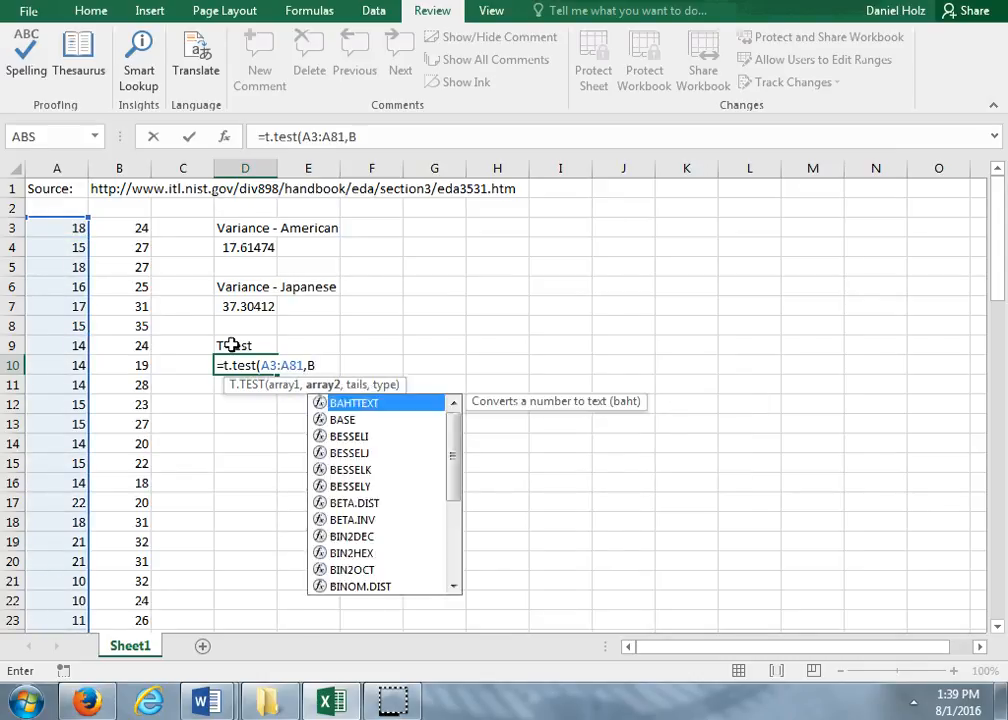
type("3:")
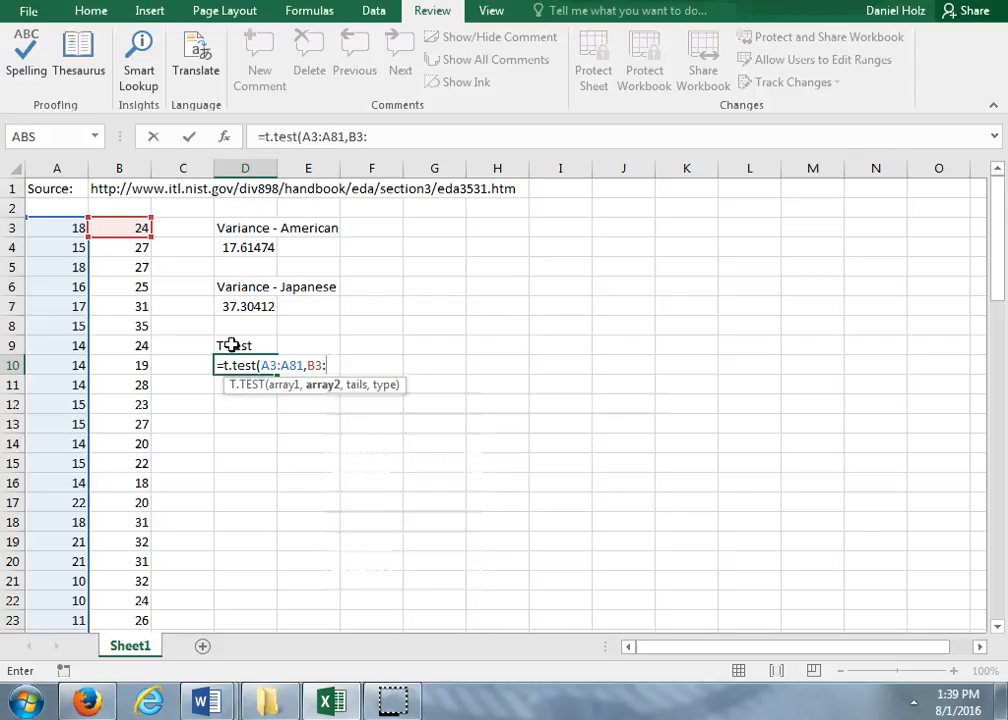
type("B81")
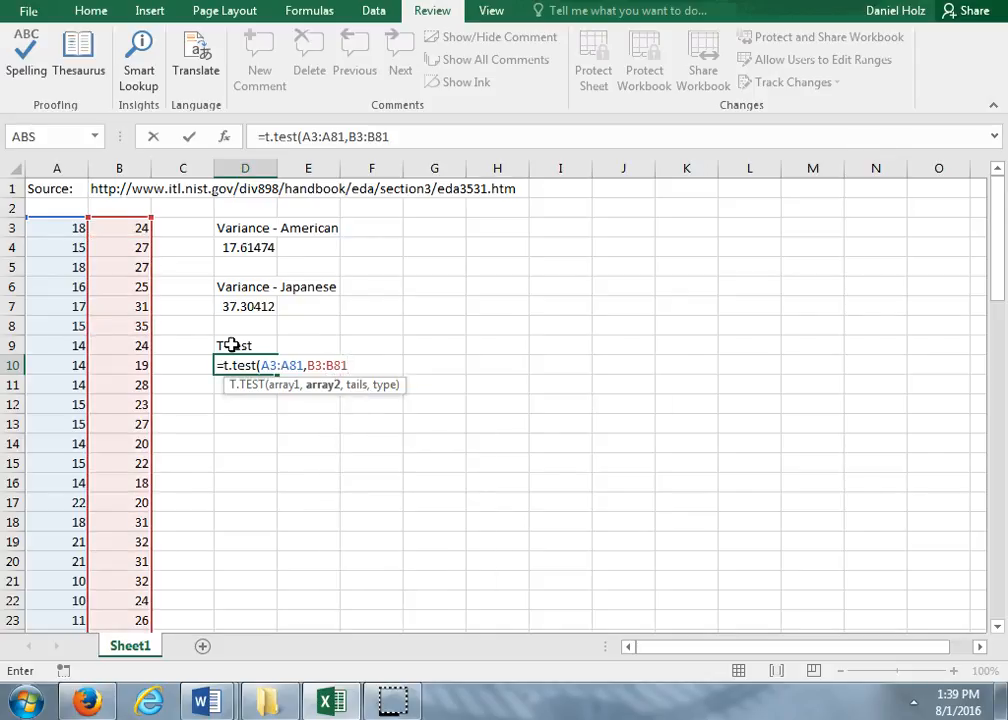
type(",")
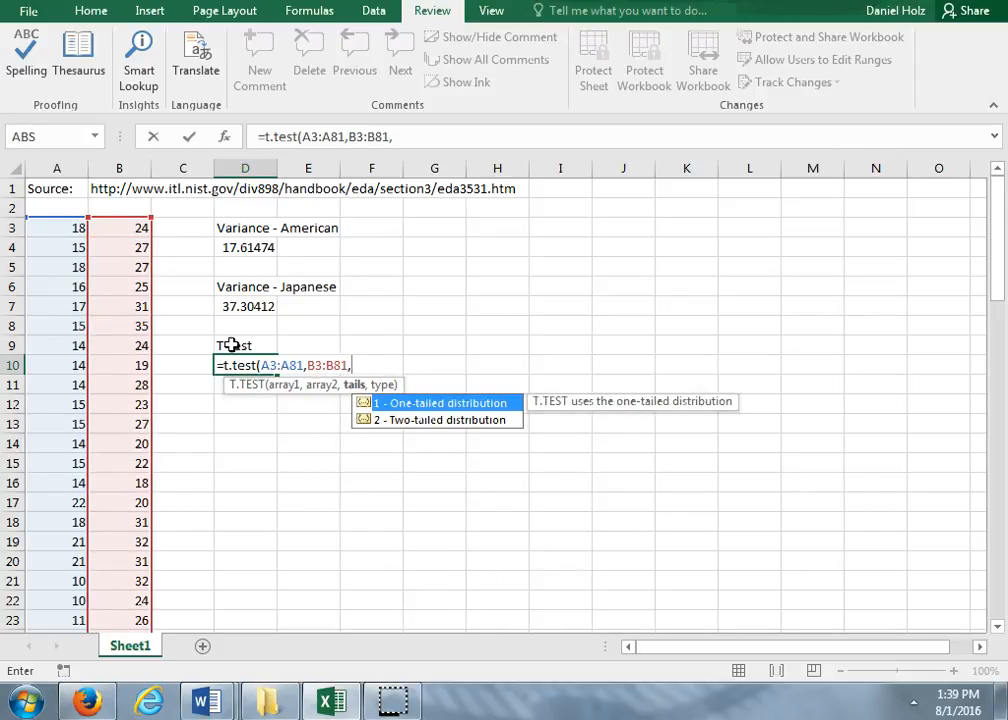
type("2,")
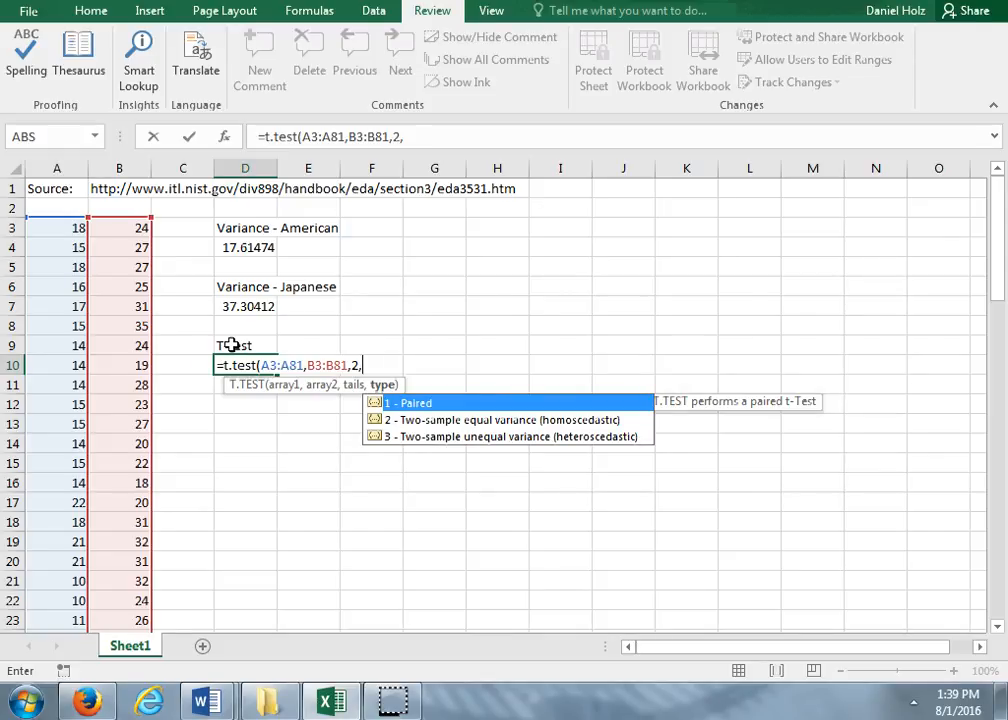
type("3")
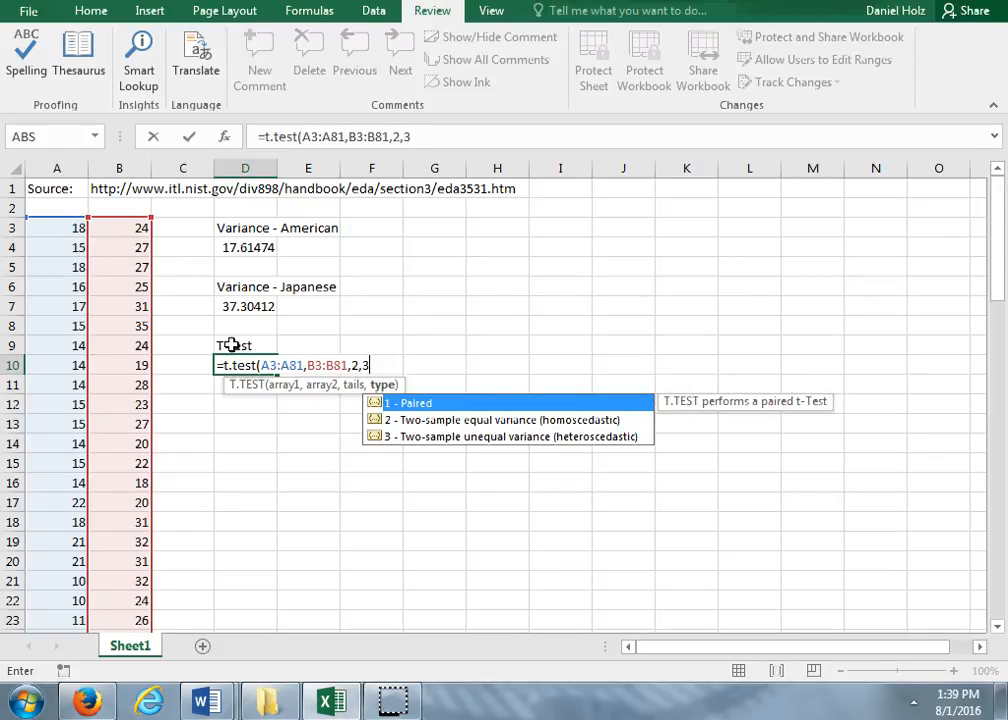
type(")")
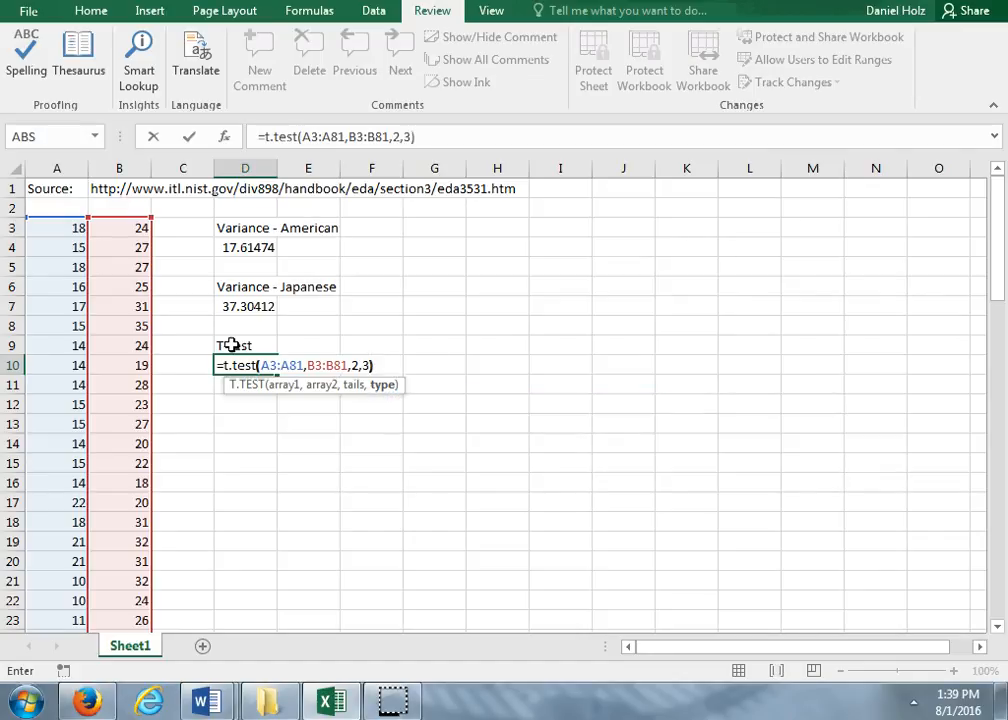
key("Return")
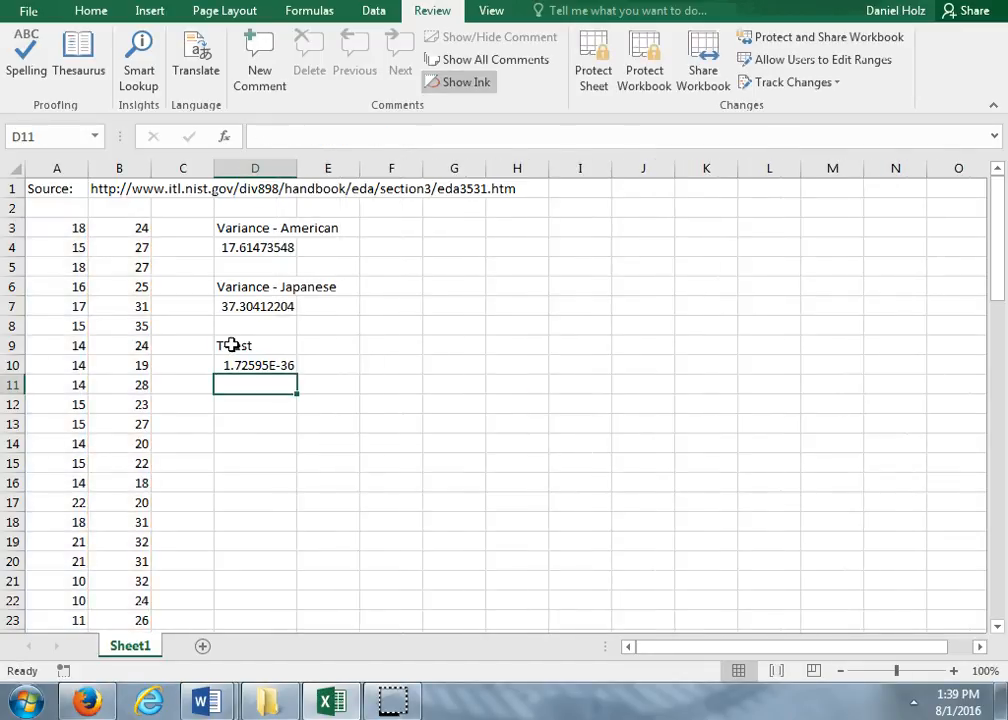